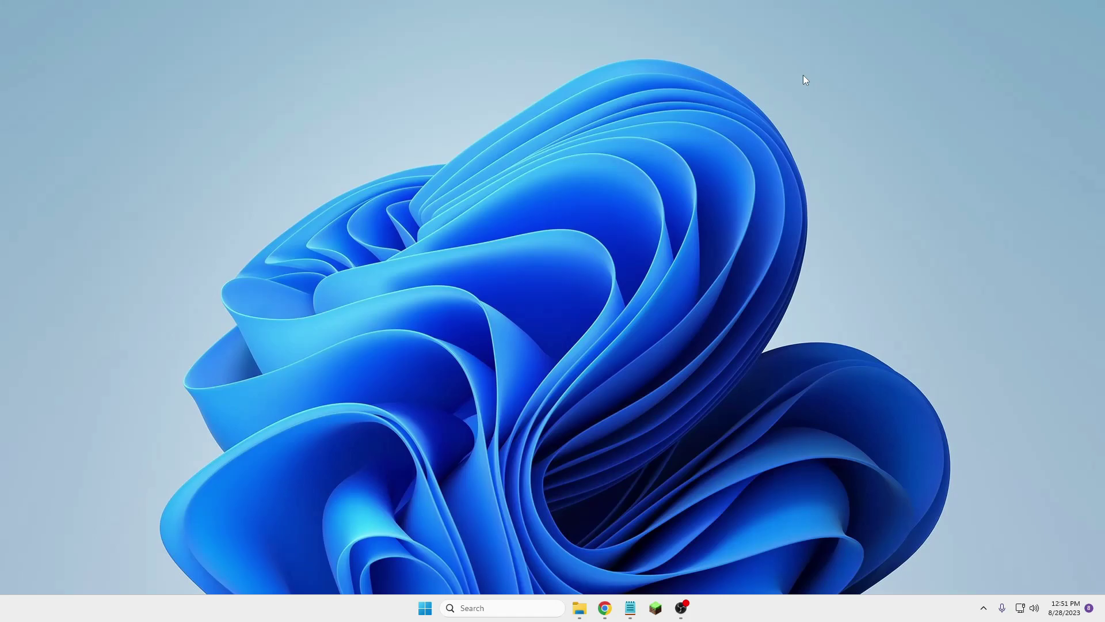
Search Windows for 'mine' and bring up Minecraft Launcher's app options.
click(500, 609)
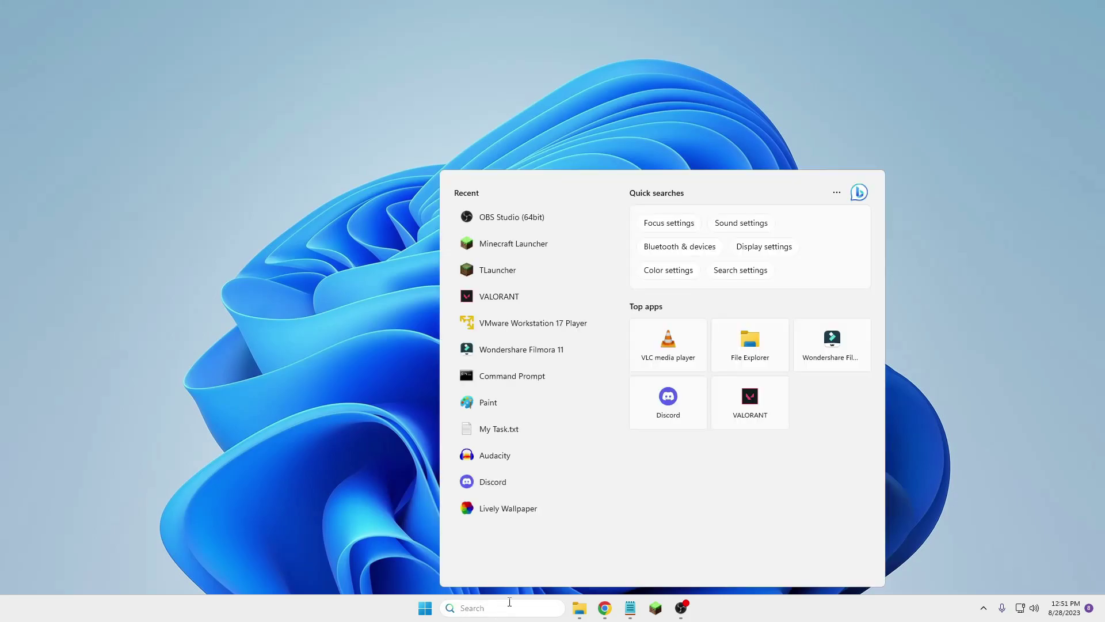
text(mine)
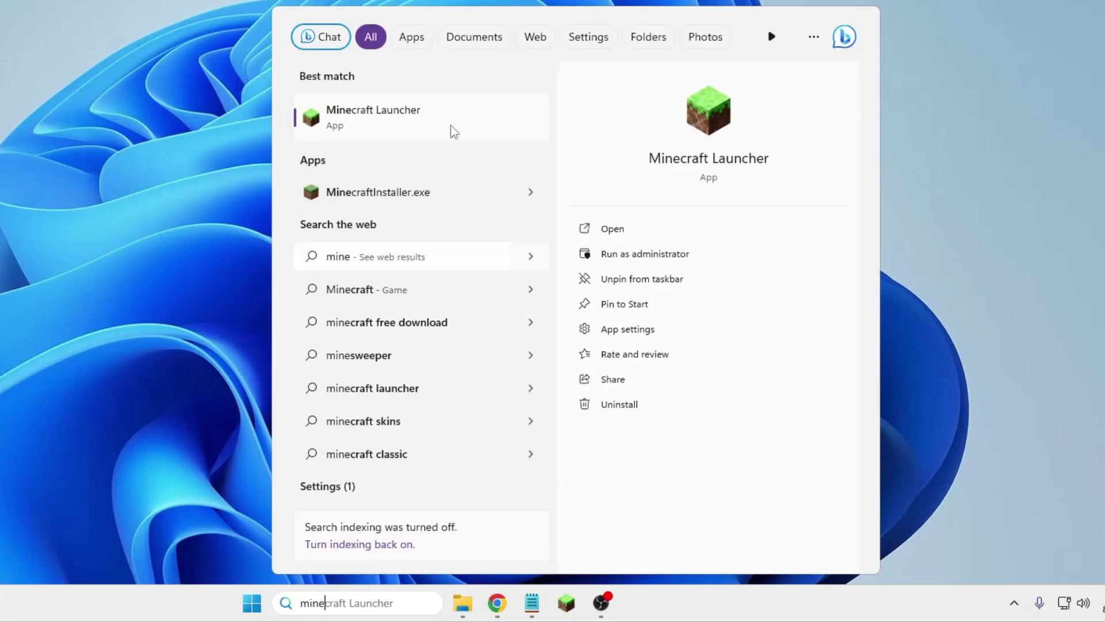
right_click(393, 121)
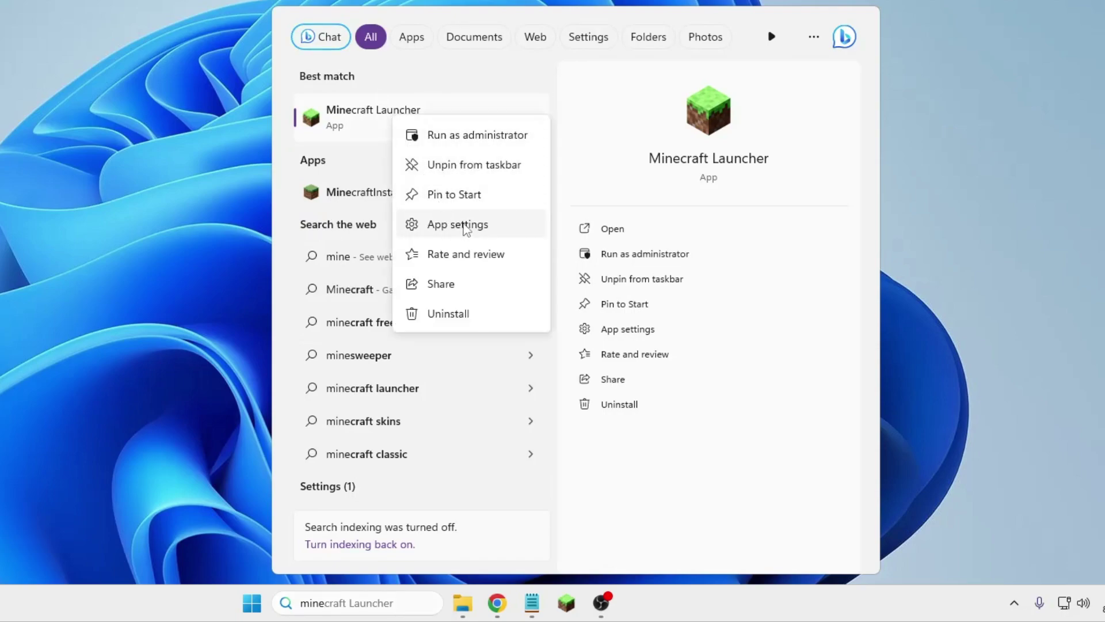
Open Minecraft Launcher's app settings, repair it, then confirm a full reset.
click(462, 230)
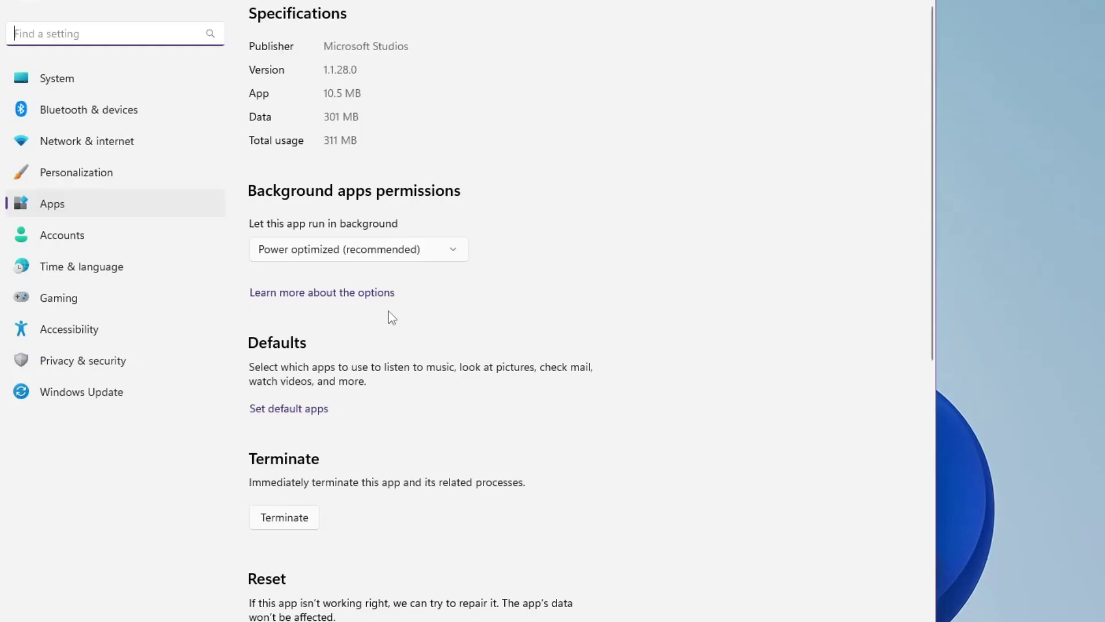
scroll(389, 317, down, 2)
scroll(388, 318, down, 1)
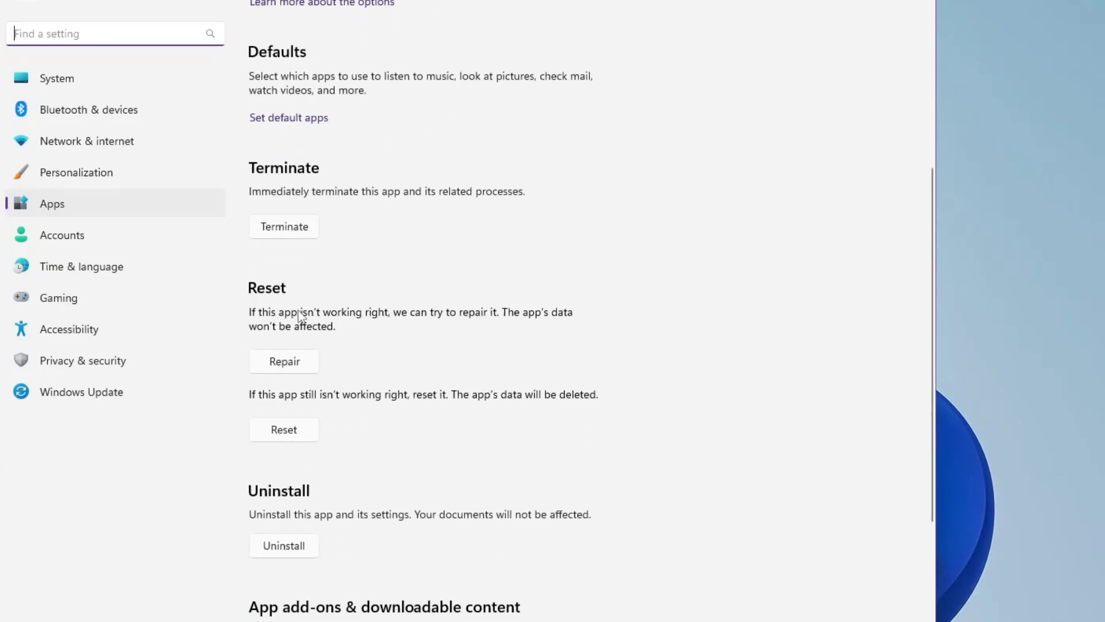
scroll(291, 243, down, 1)
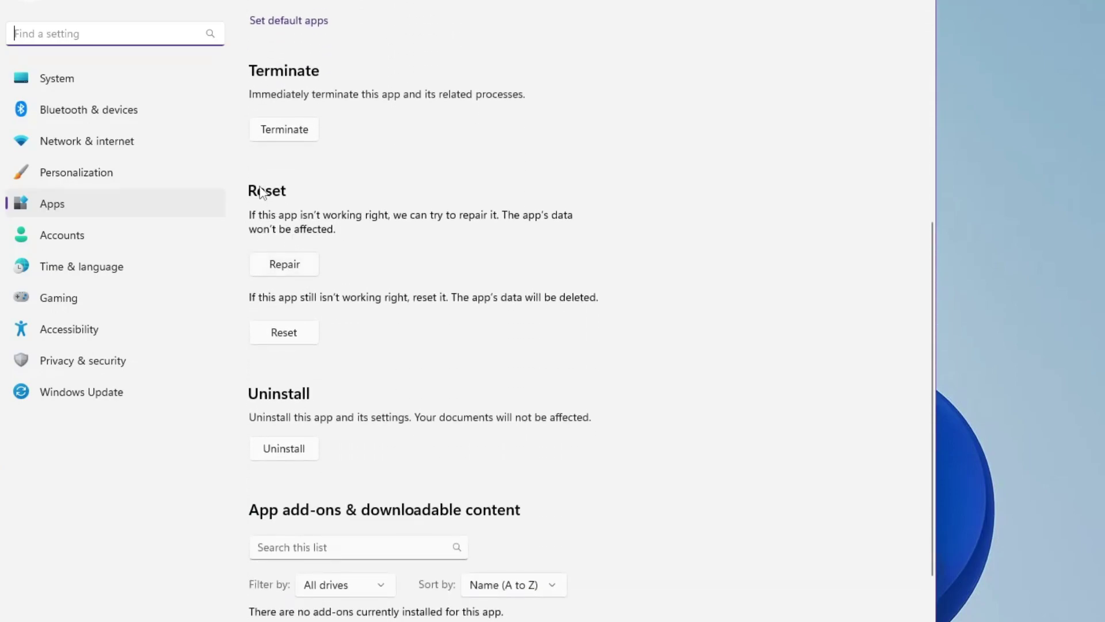
click(294, 266)
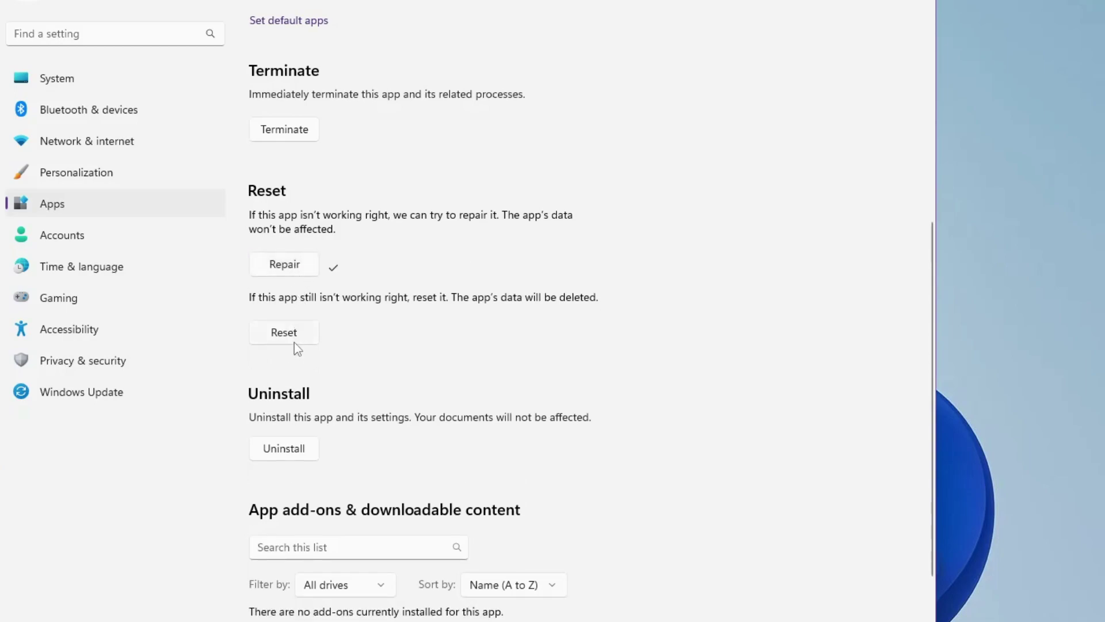
click(294, 341)
click(354, 290)
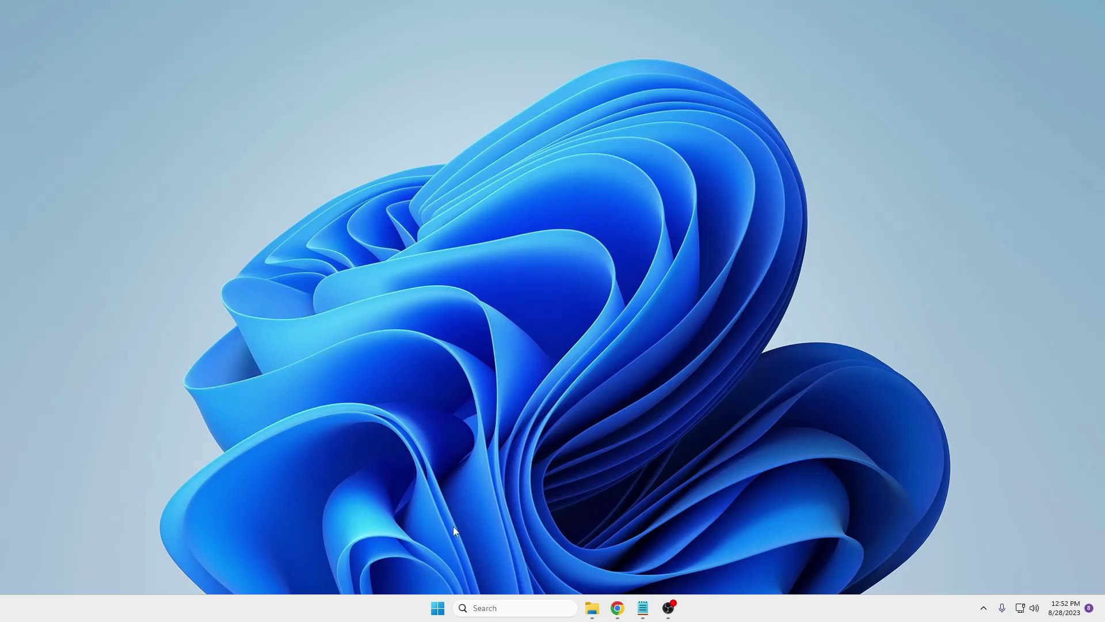
Open %appdata% through the Run dialog and select the .minecraft folder.
right_click(444, 608)
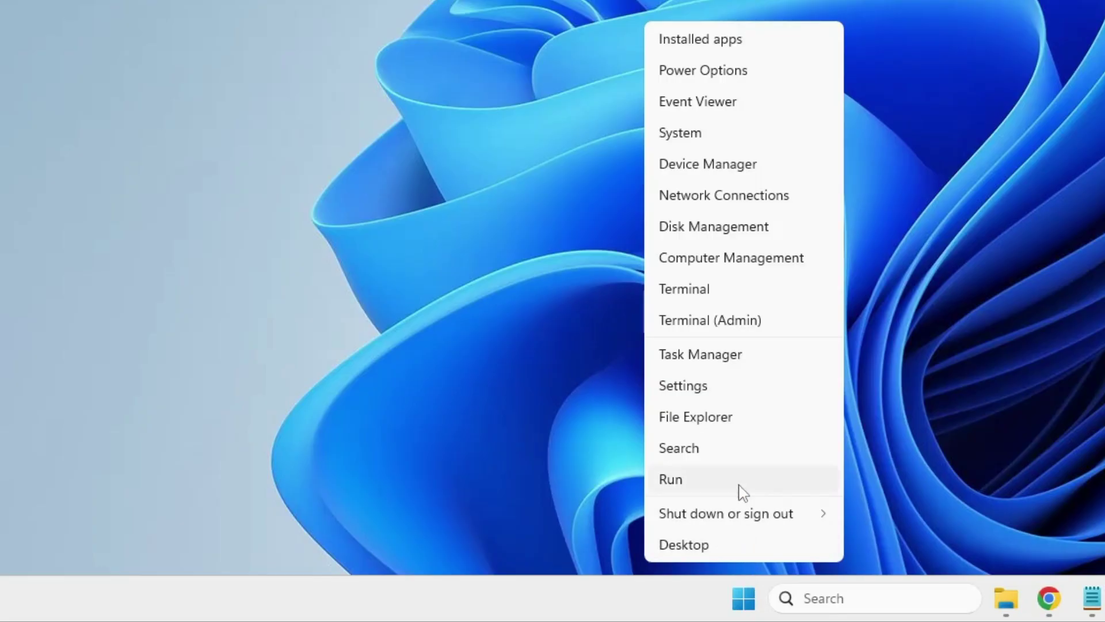
click(752, 480)
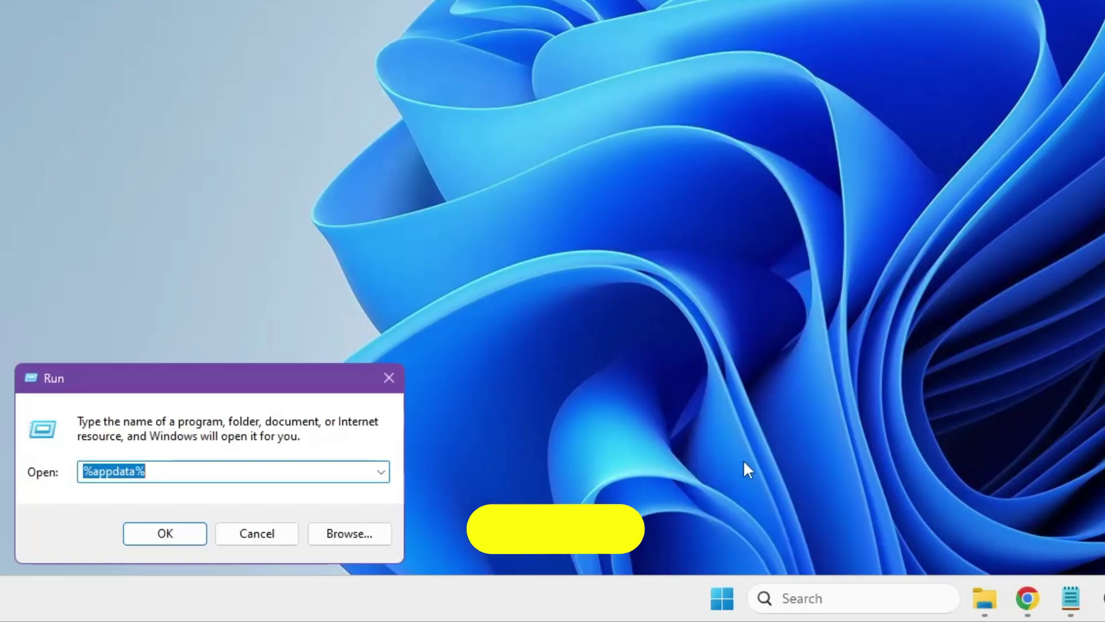
text(%appdata%)
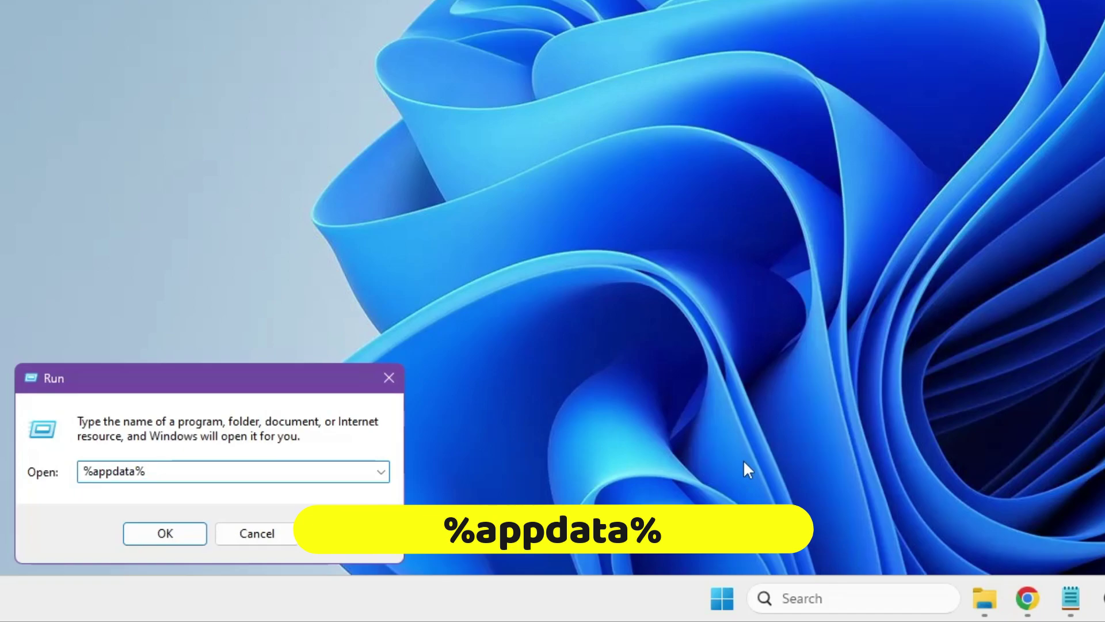
click(190, 534)
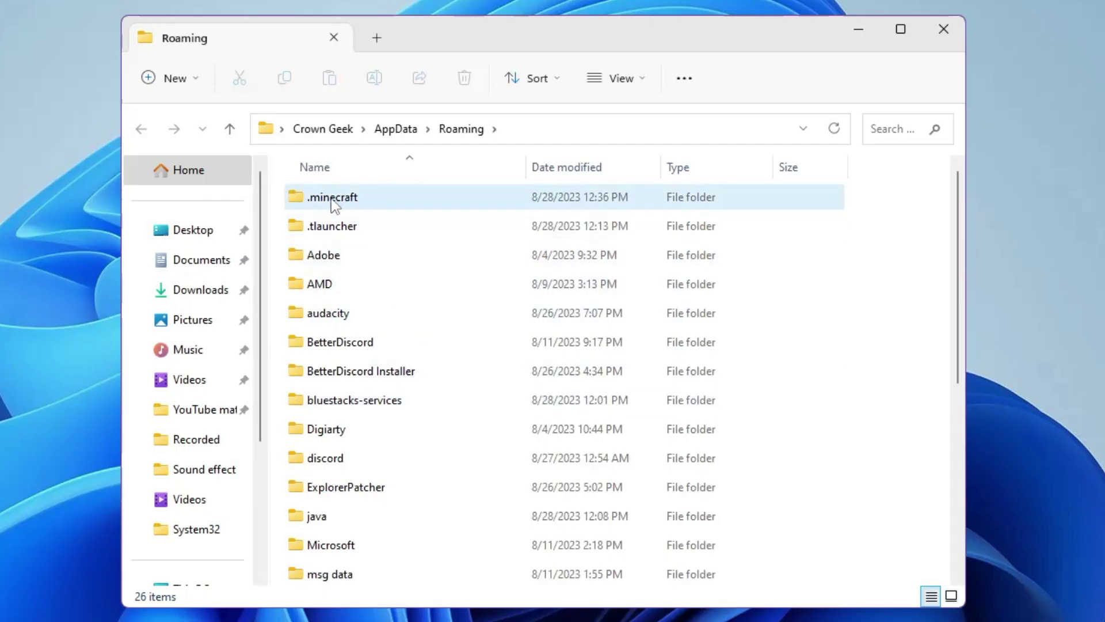
click(334, 204)
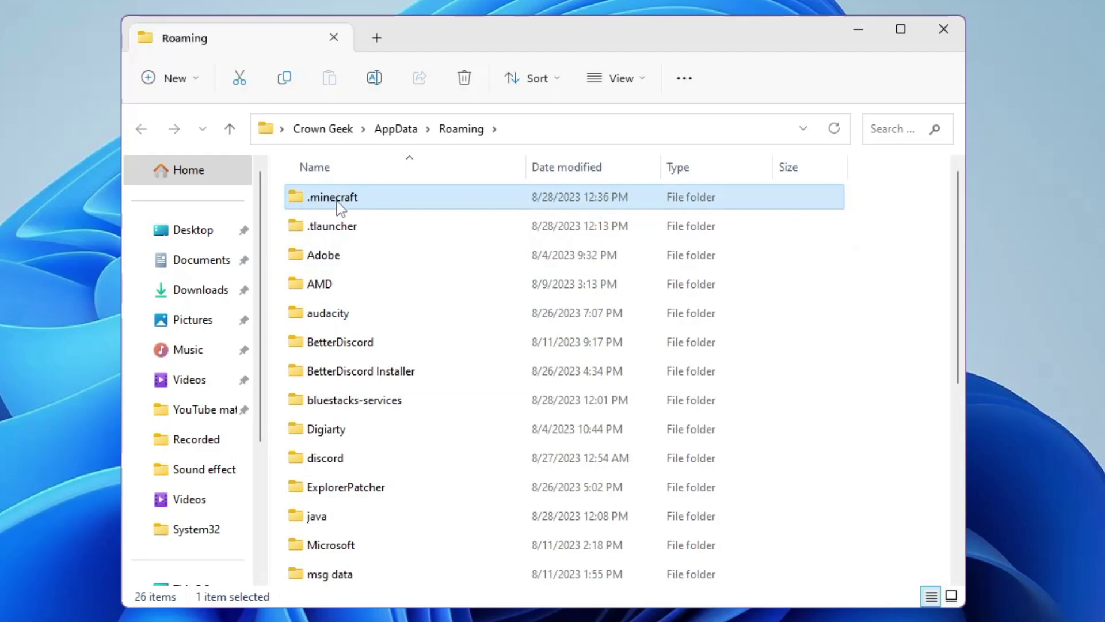
Open .minecraft, then its mods folder, and confirm it is empty.
double_click(364, 200)
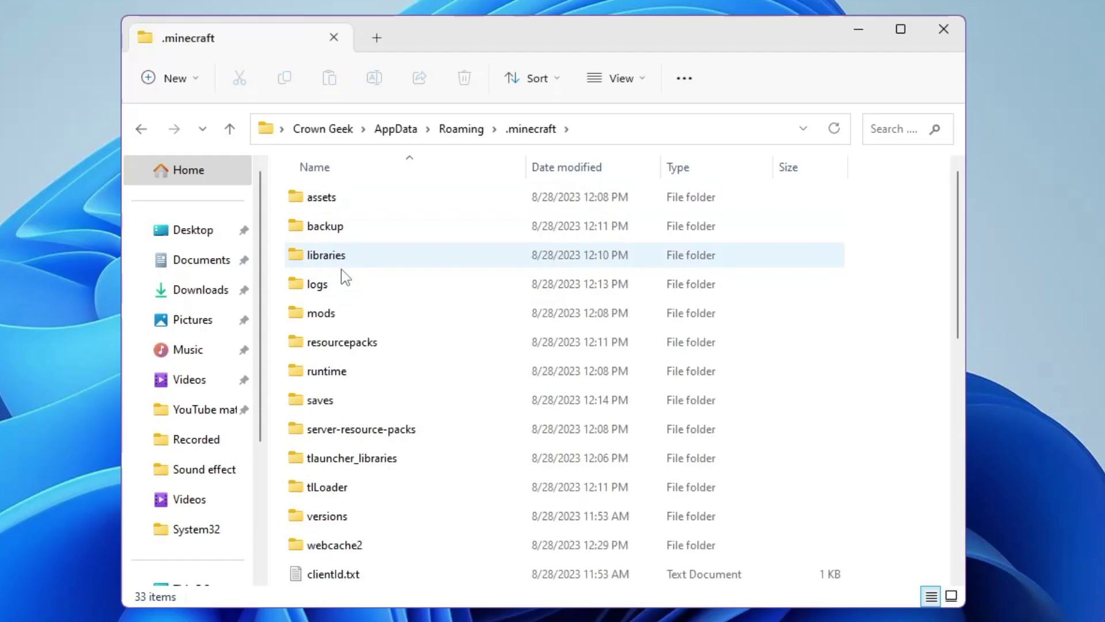
click(345, 317)
double_click(348, 320)
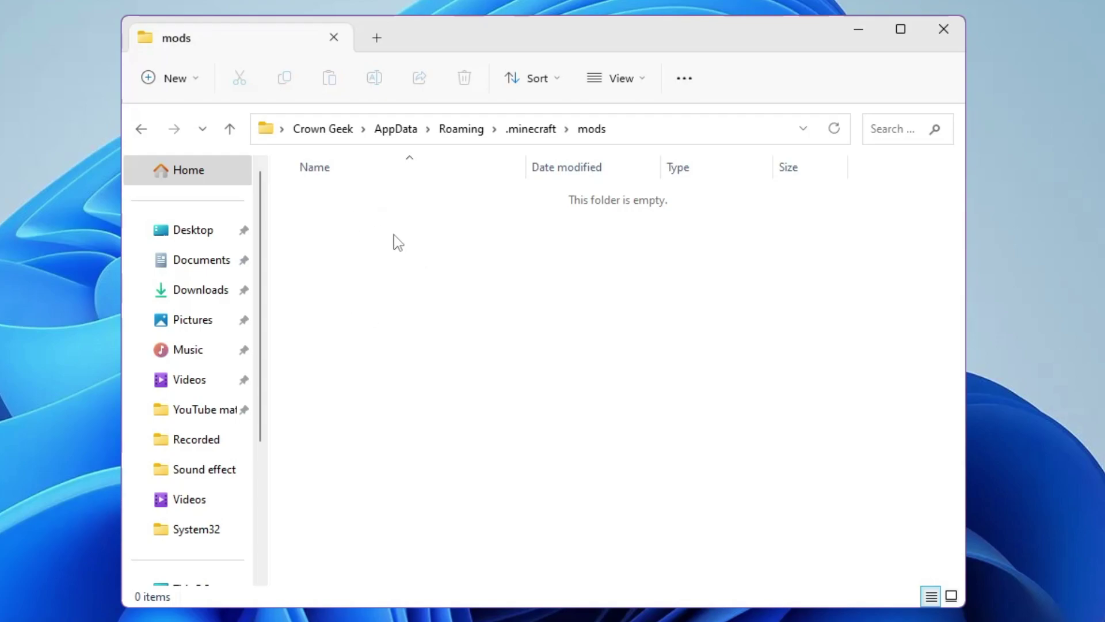
click(183, 172)
Return to the .minecraft folder and select the saves folder.
click(141, 129)
scroll(420, 311, down, 1)
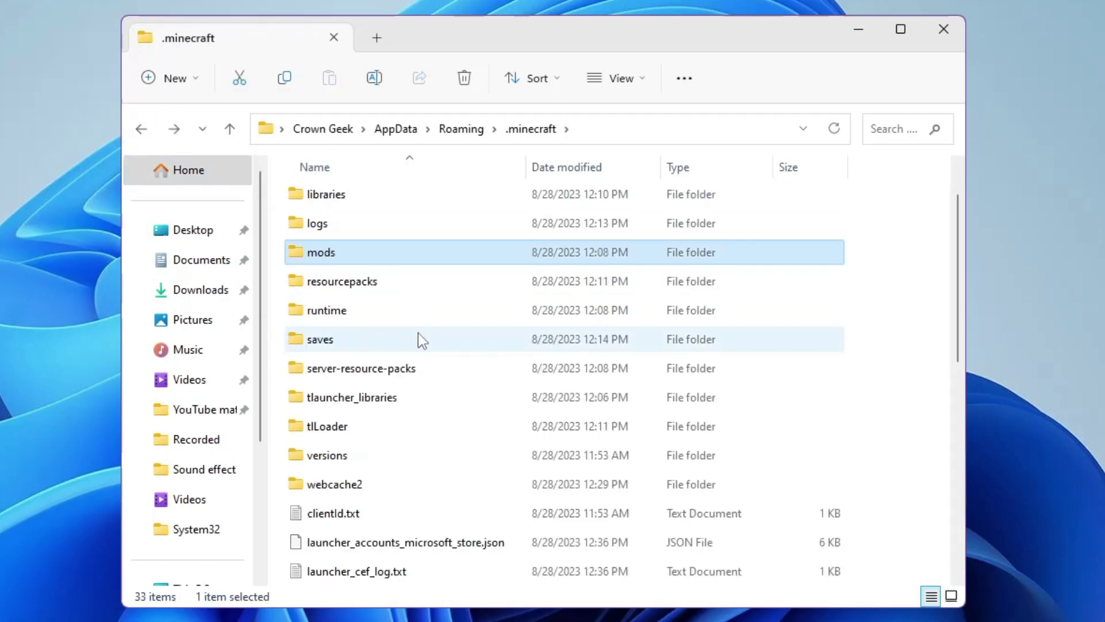
click(327, 343)
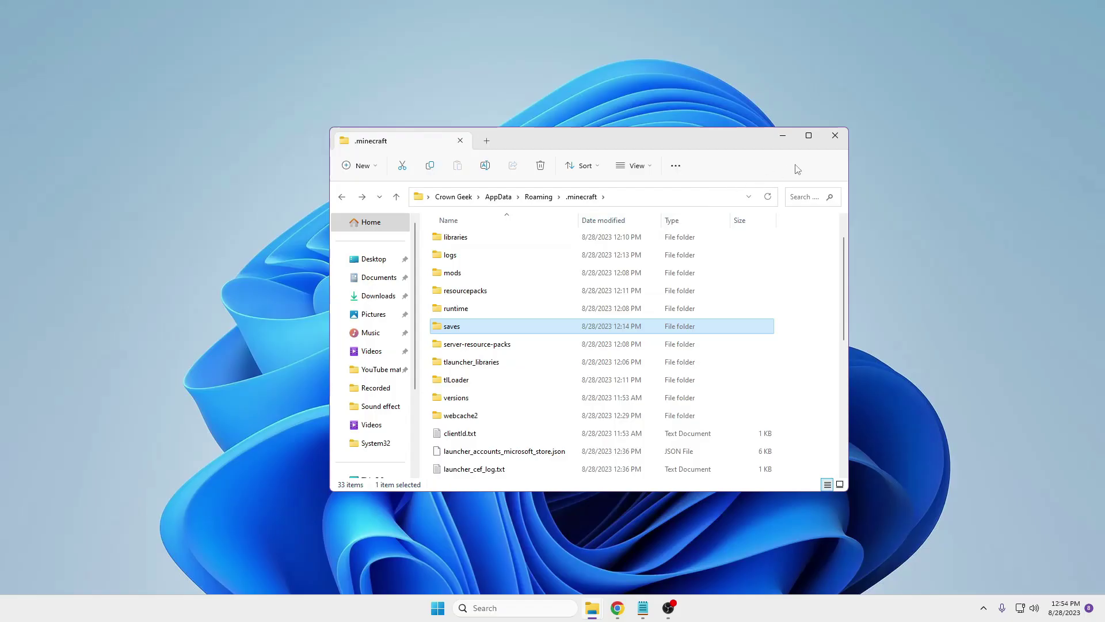
Close File Explorer and run Java's Check For Updates from a 'java' search.
click(838, 132)
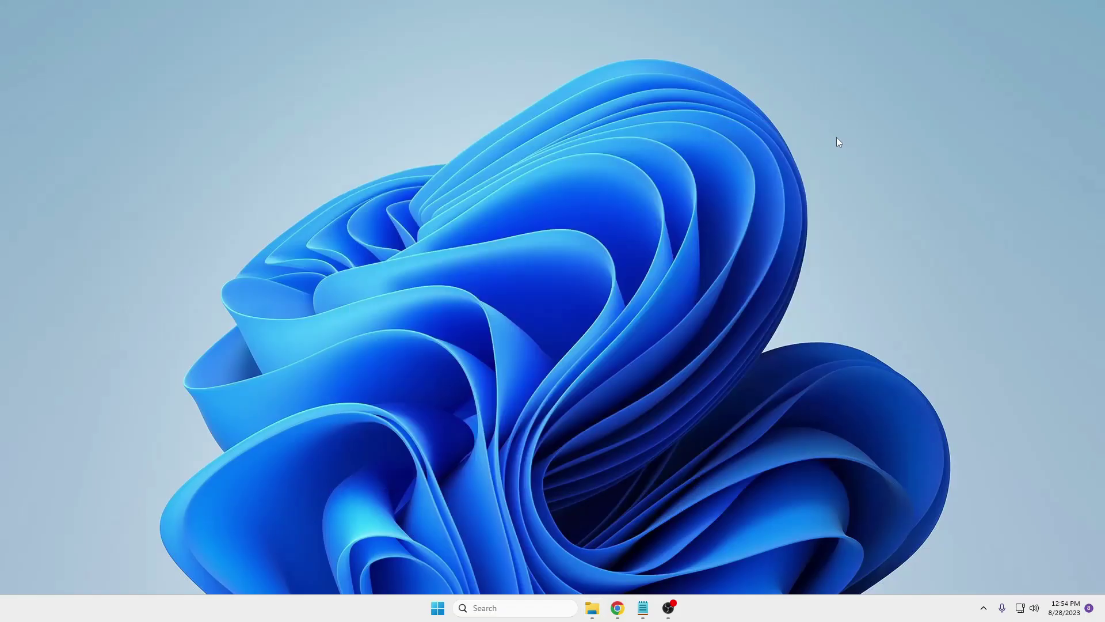
click(538, 603)
text(j)
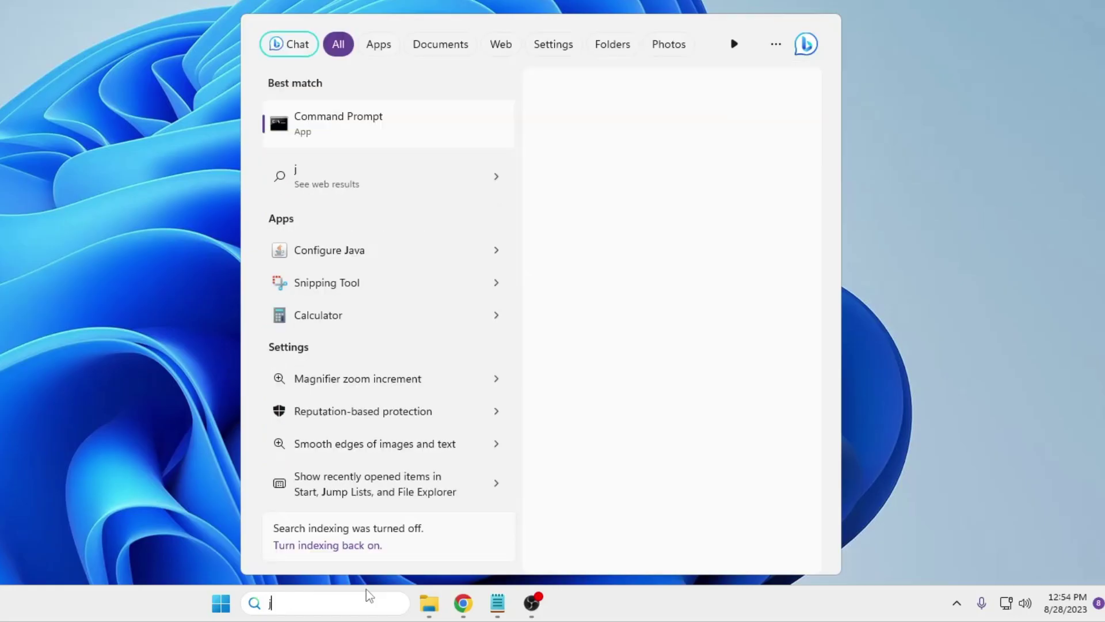
text(ava)
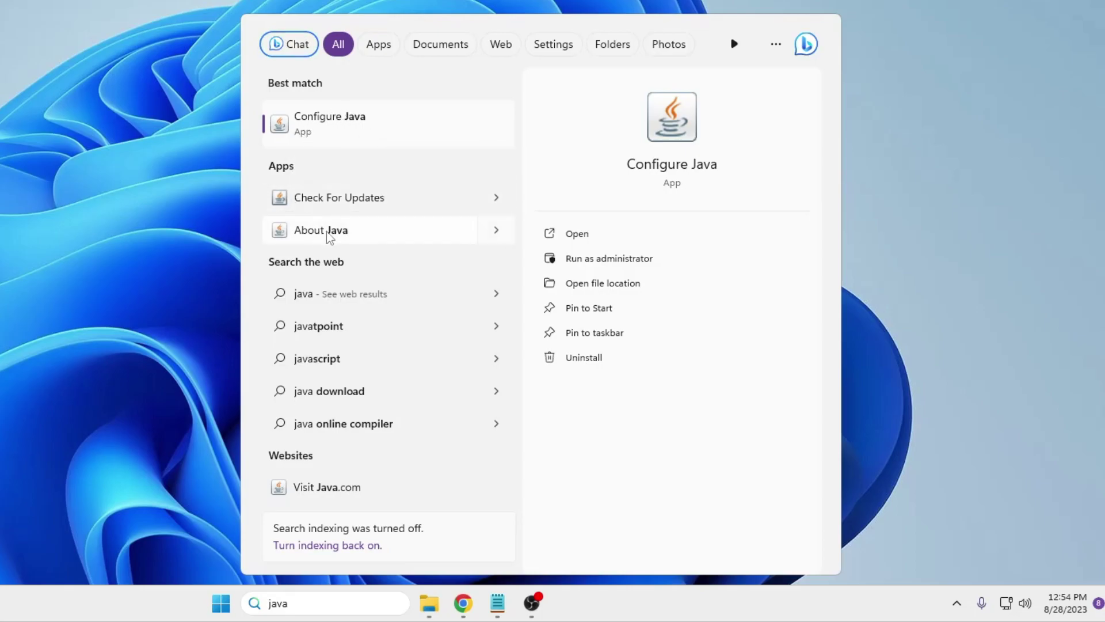
click(351, 201)
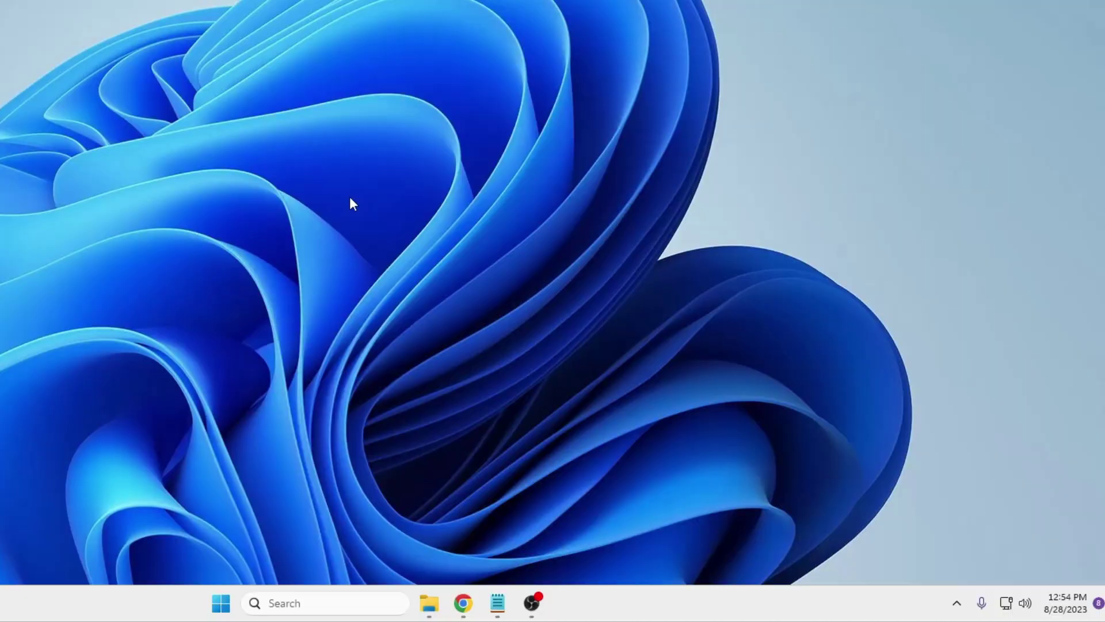
Accept the available Java update and close the Java Control Panel with OK.
click(722, 529)
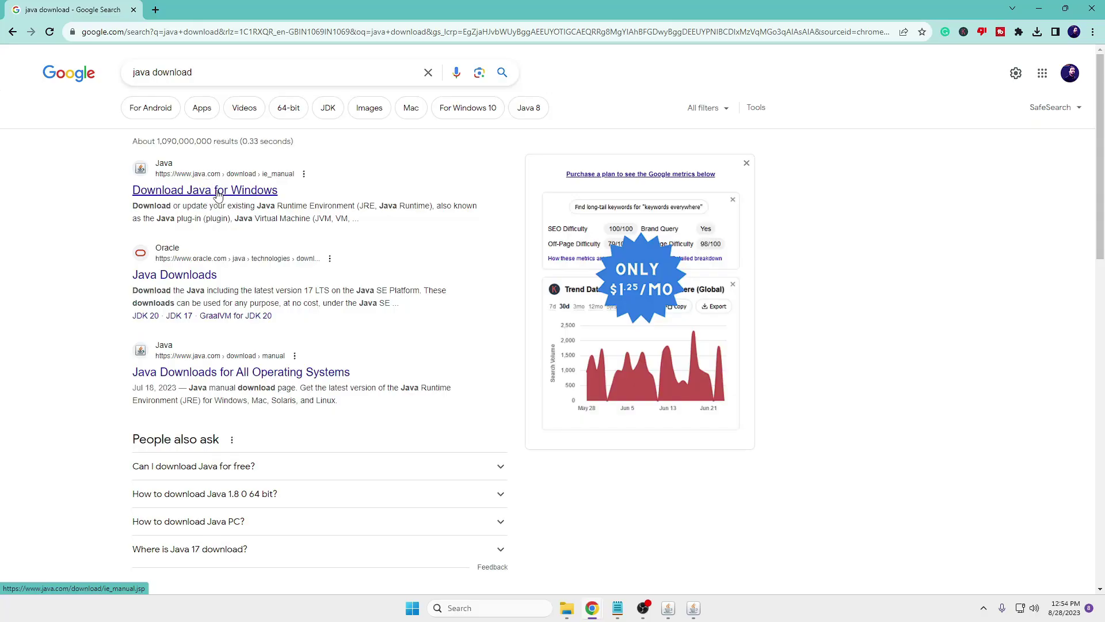
click(218, 195)
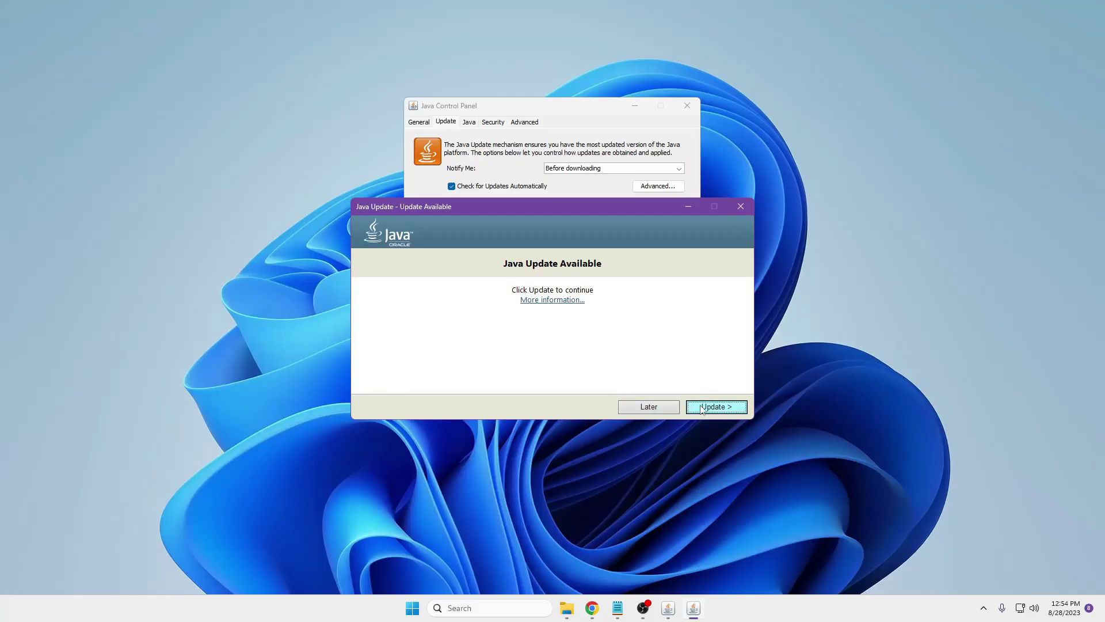
click(709, 411)
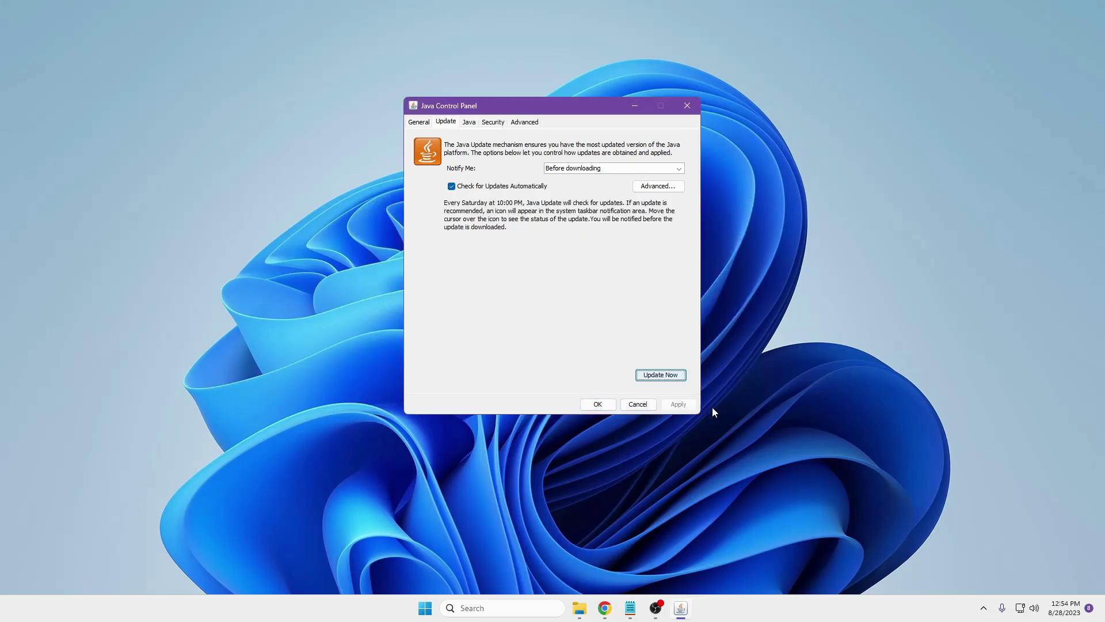
click(605, 403)
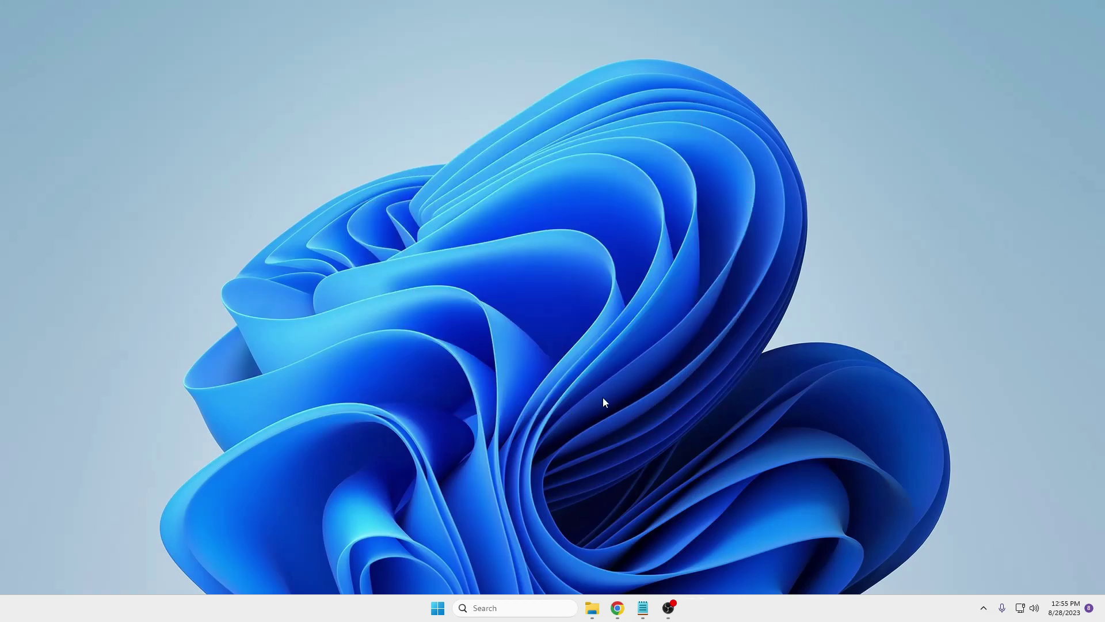
Launch Minecraft Launcher from a Windows search for 'mine'.
click(506, 606)
text(mine)
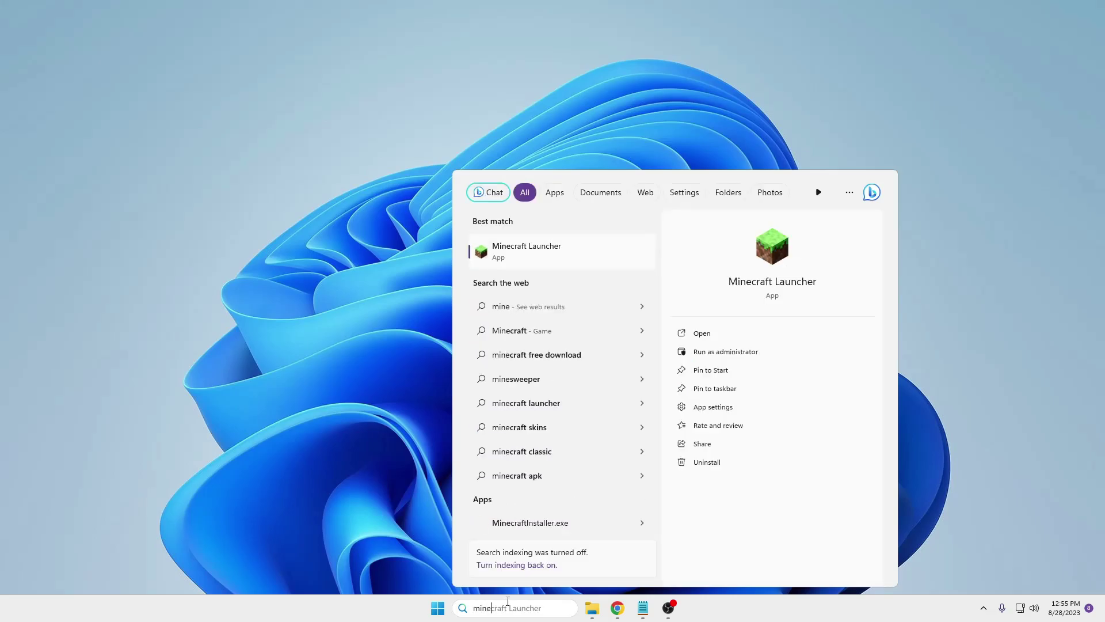
click(522, 255)
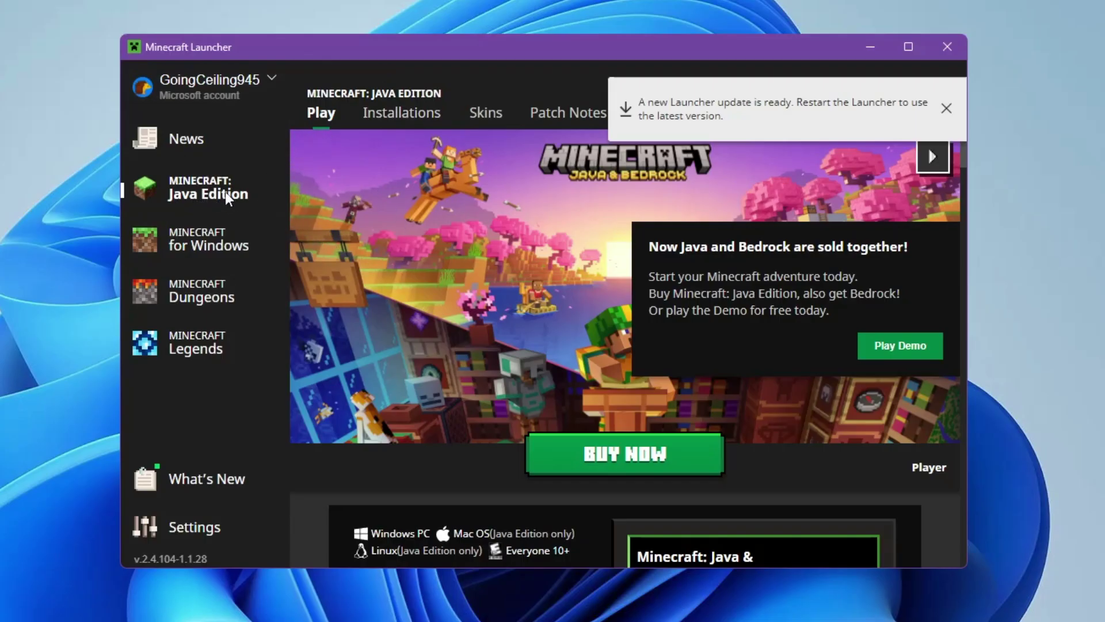
Edit the Latest release 1.20.1 installation and show its Java executable and JVM fields.
click(403, 122)
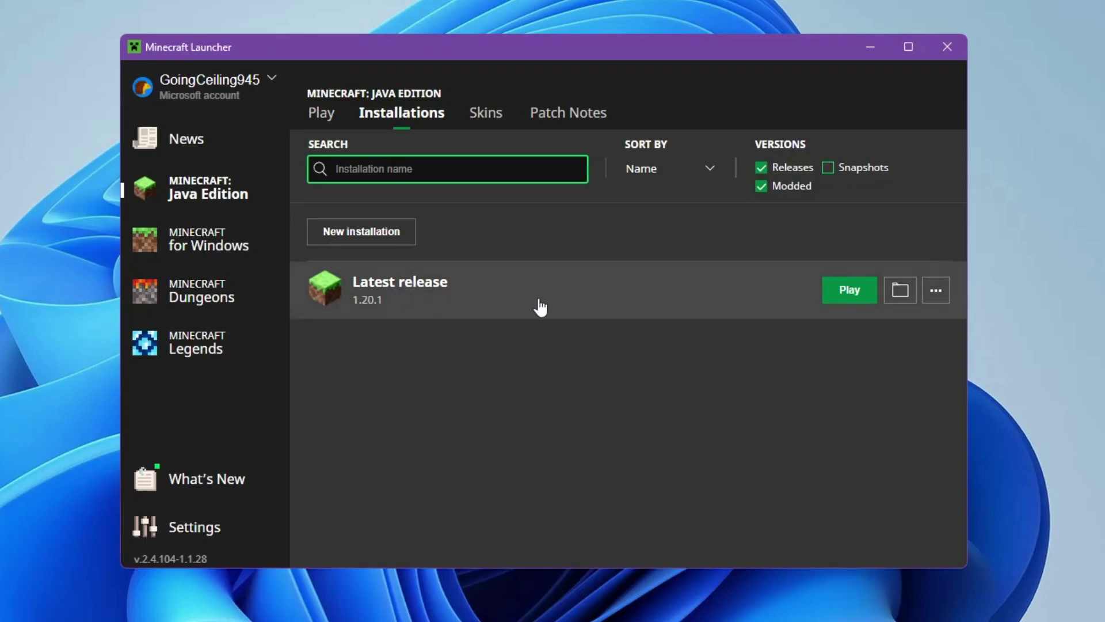
click(937, 294)
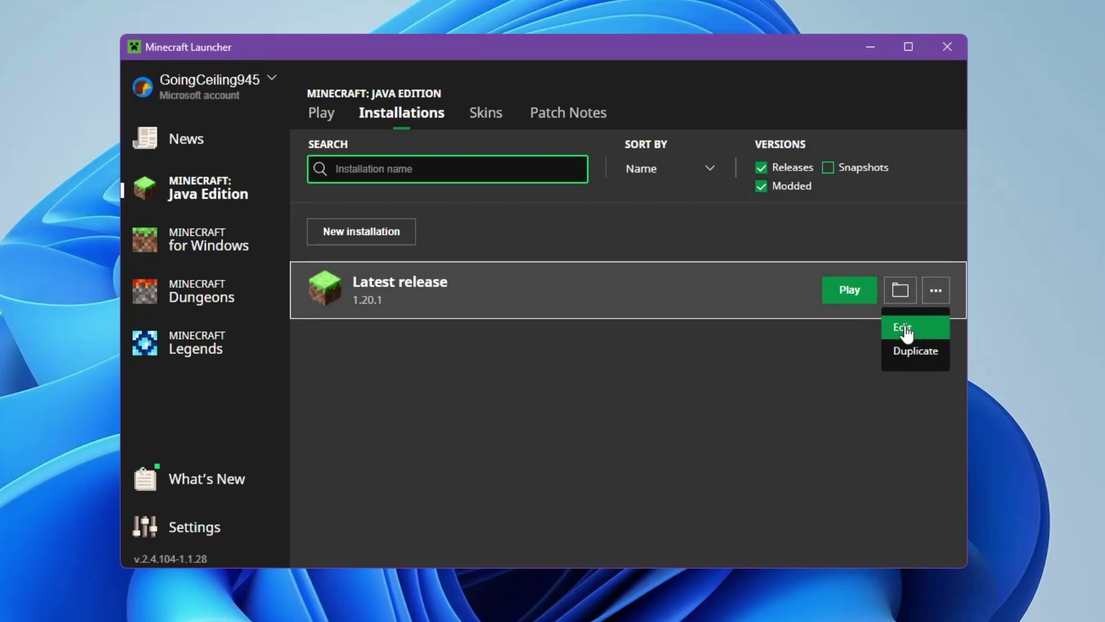
click(701, 465)
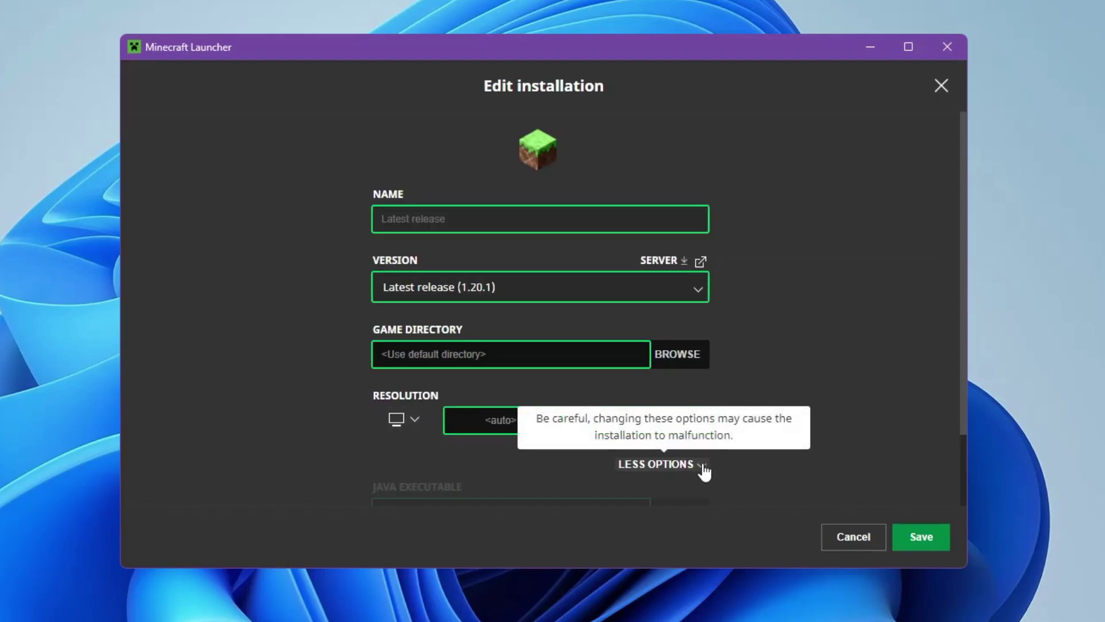
scroll(704, 467, down, 2)
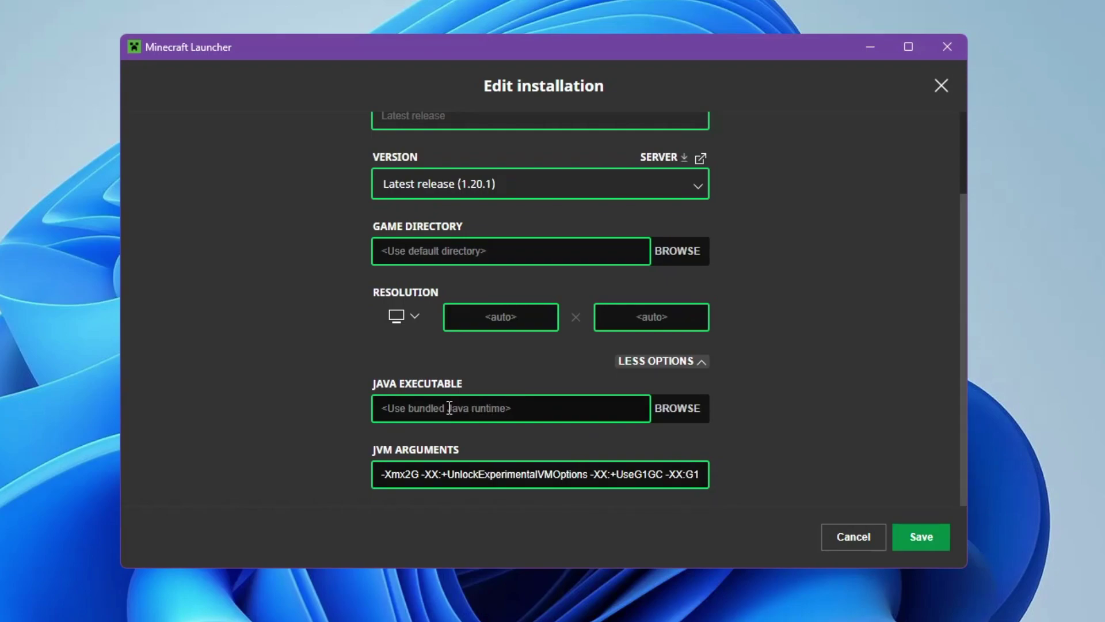
Set java.exe from Local Disk (C:) as the Java executable and save the installation.
click(690, 415)
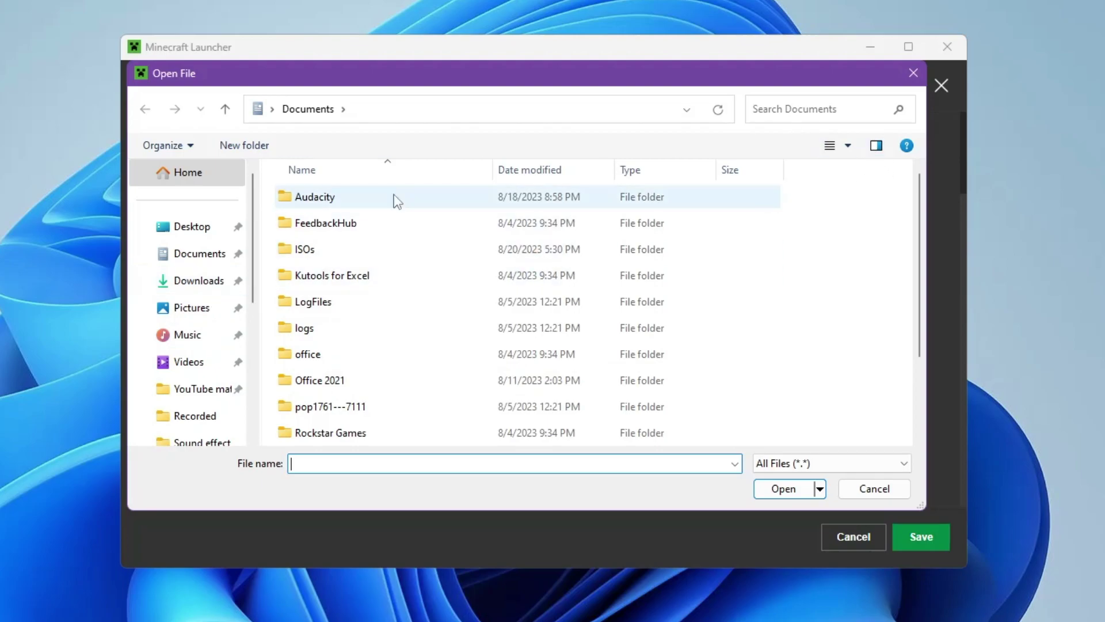
scroll(202, 371, down, 3)
click(204, 372)
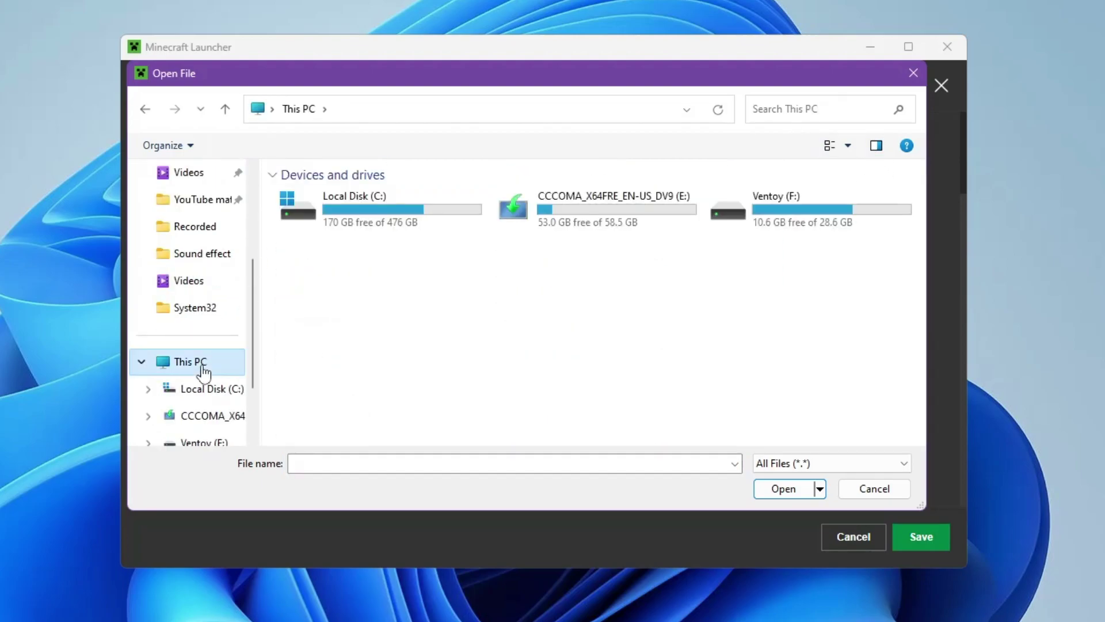
double_click(377, 216)
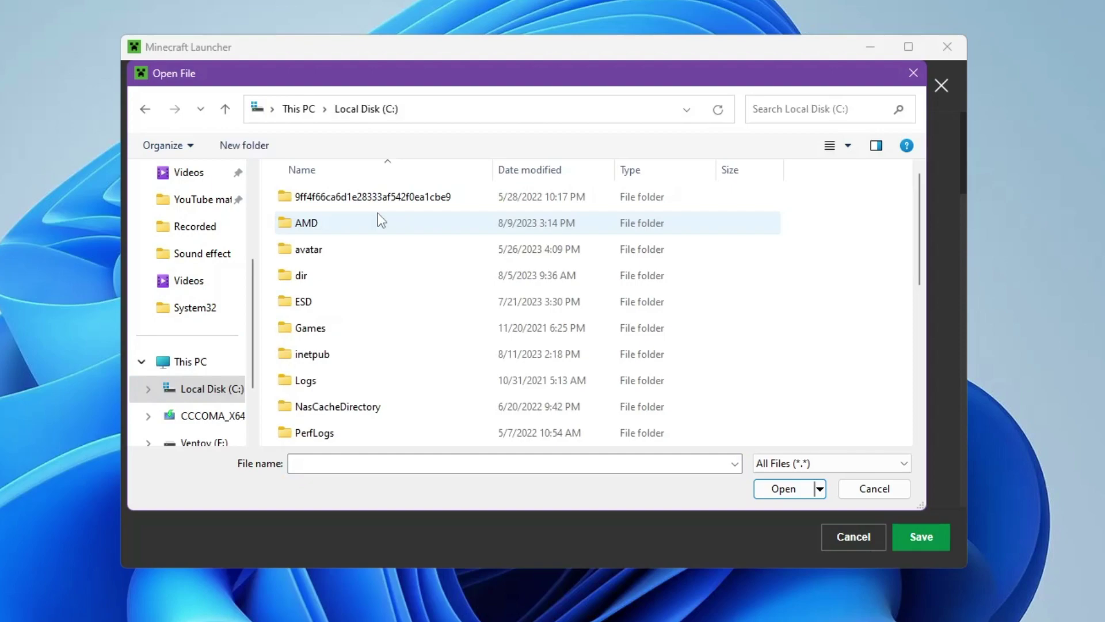
click(812, 114)
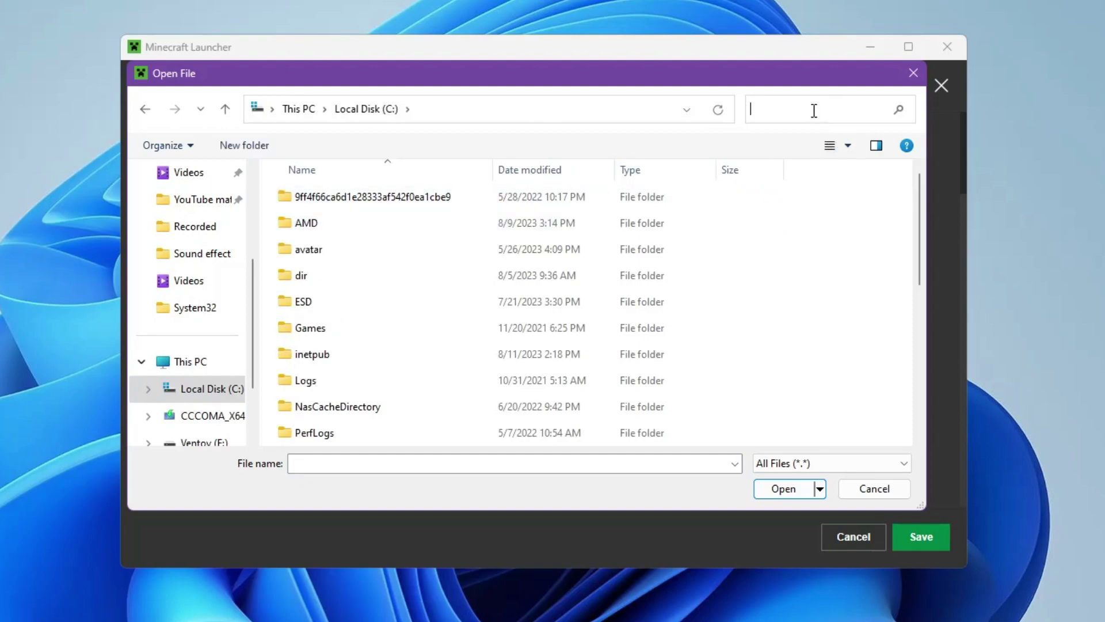
text(java.)
text(exe)
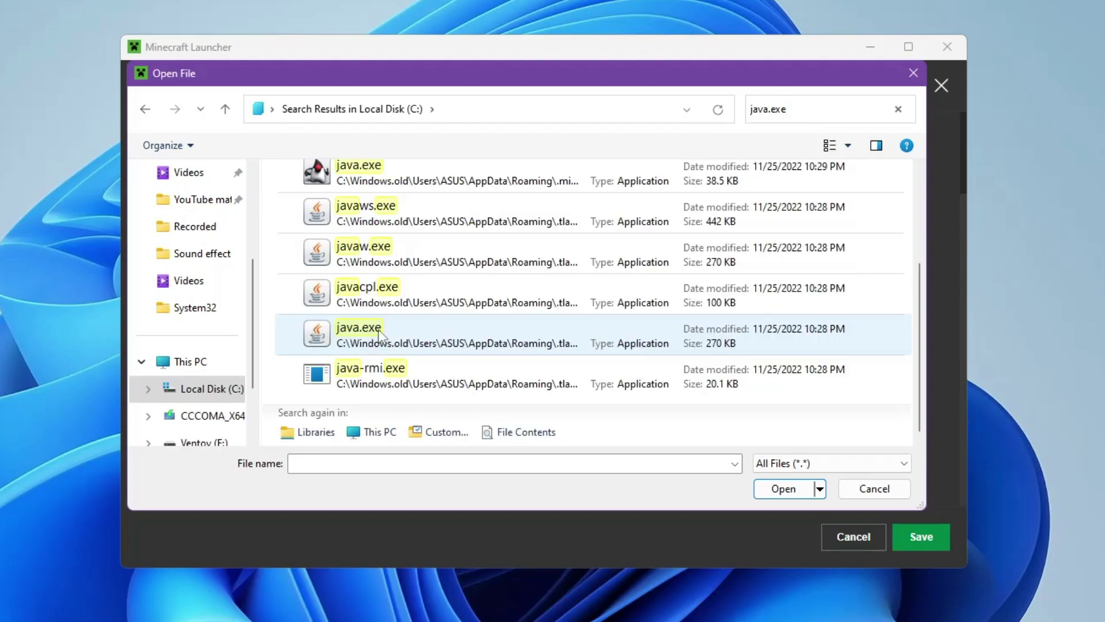
click(374, 339)
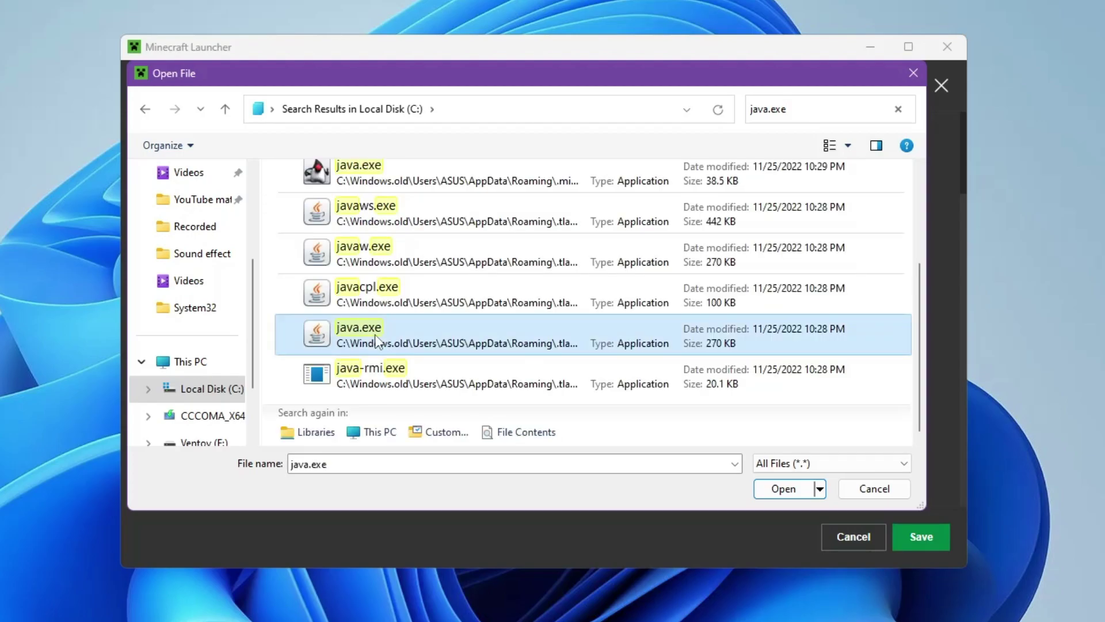
click(783, 488)
click(921, 540)
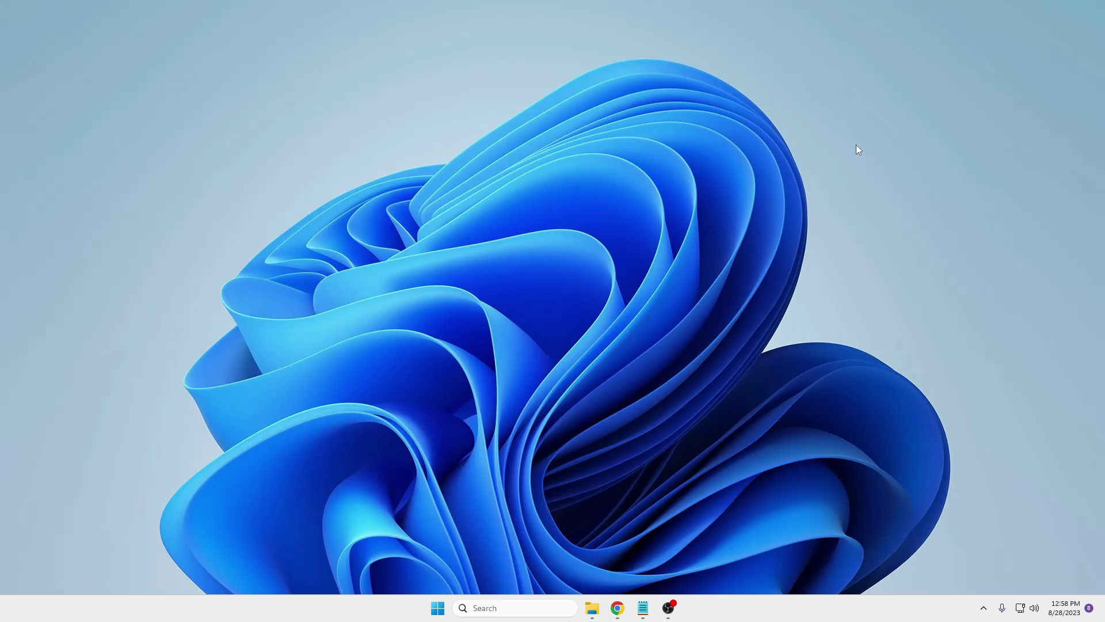
Open %appdata% from the Run prompt to reach the AppData Roaming folder.
right_click(438, 610)
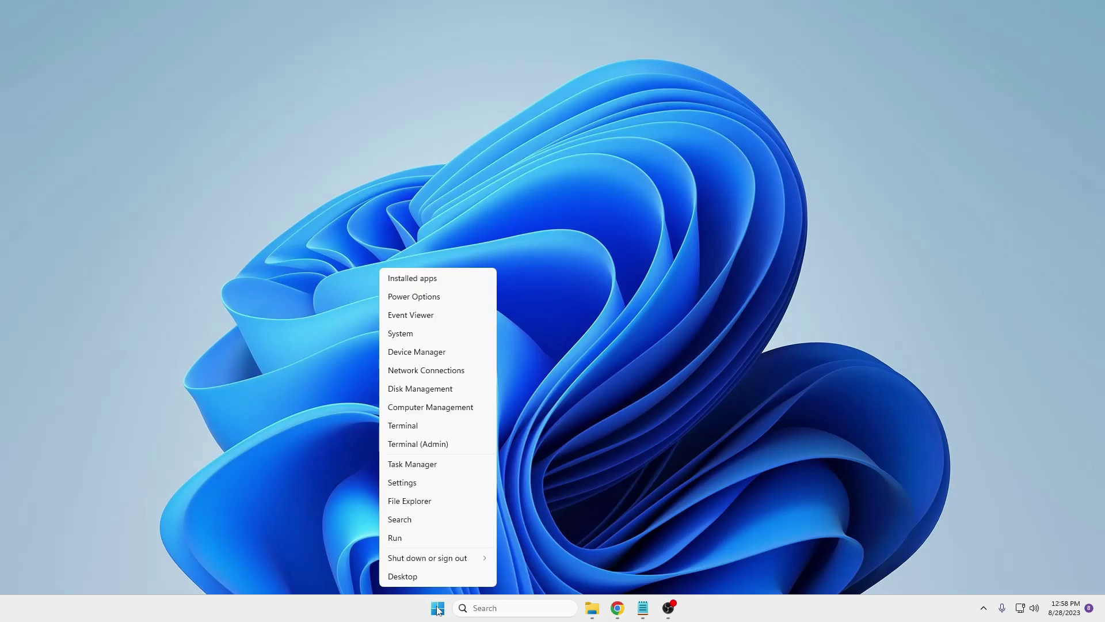
click(407, 542)
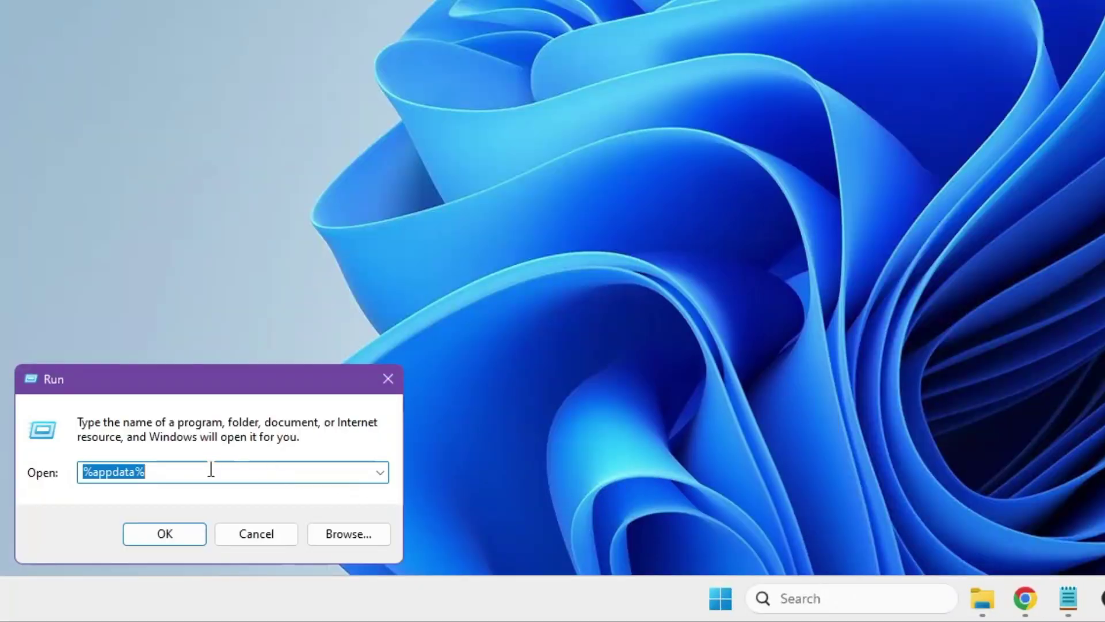
click(168, 535)
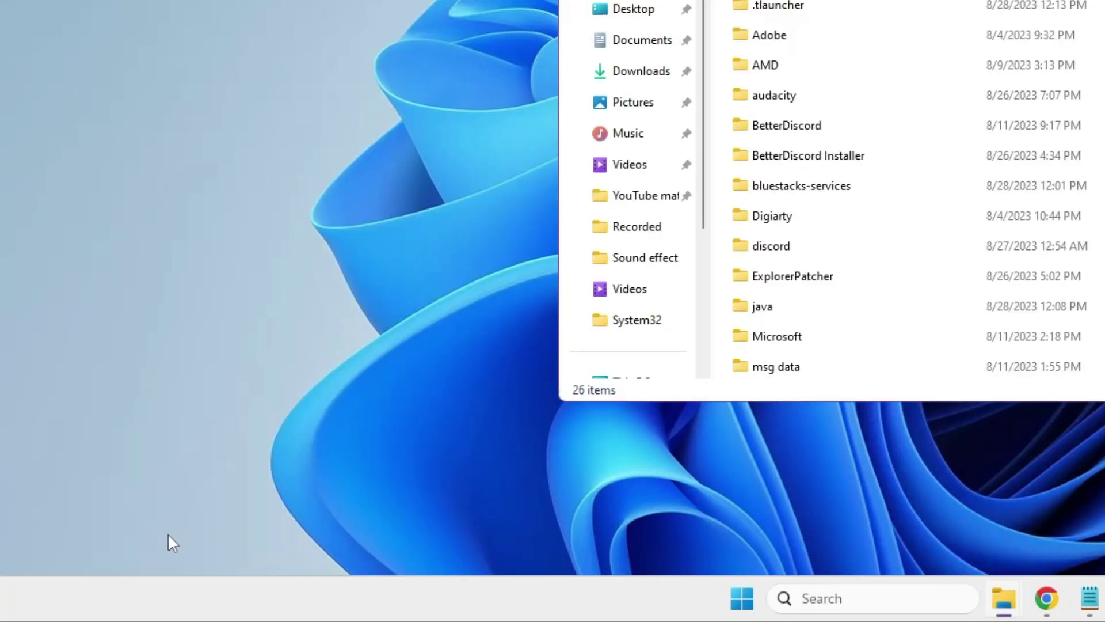
Select the .minecraft folder and show its context menu, then close it unused.
click(341, 199)
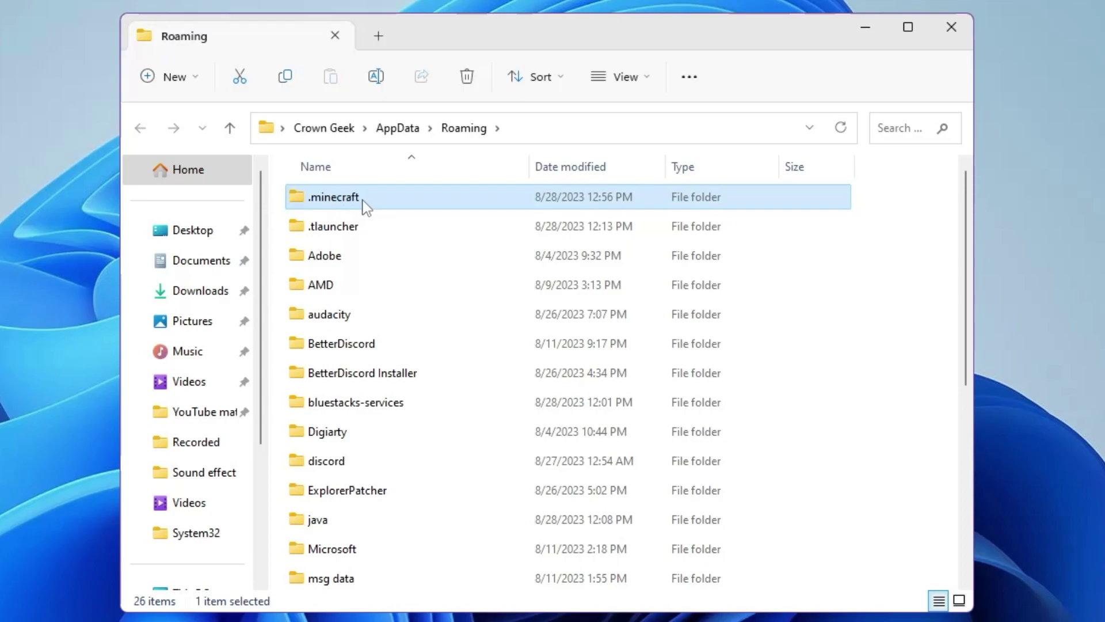
right_click(364, 206)
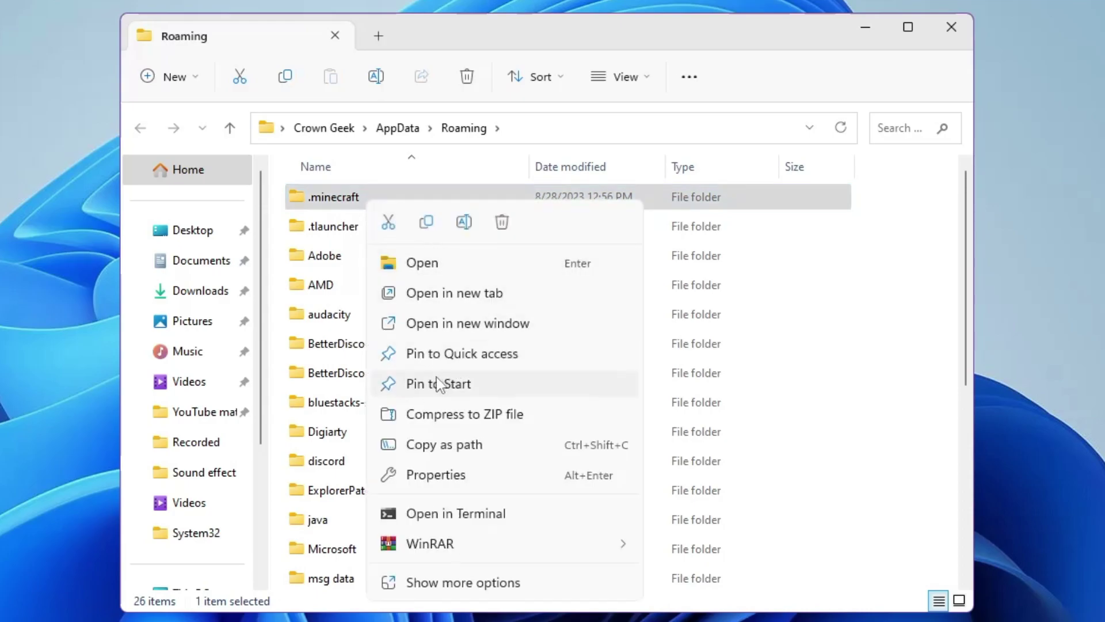
click(844, 402)
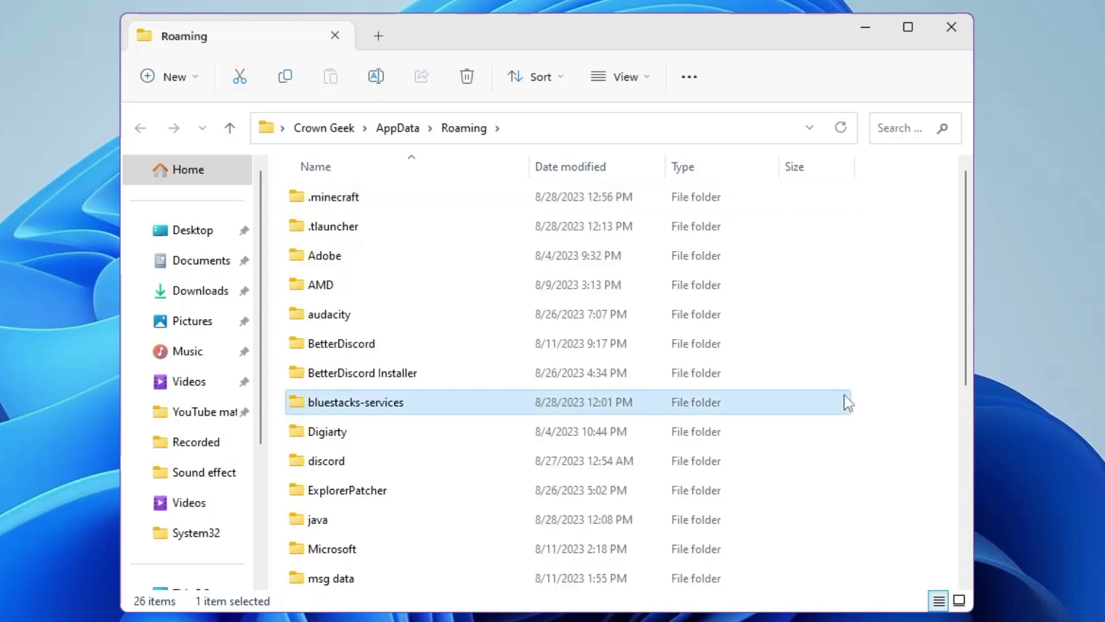